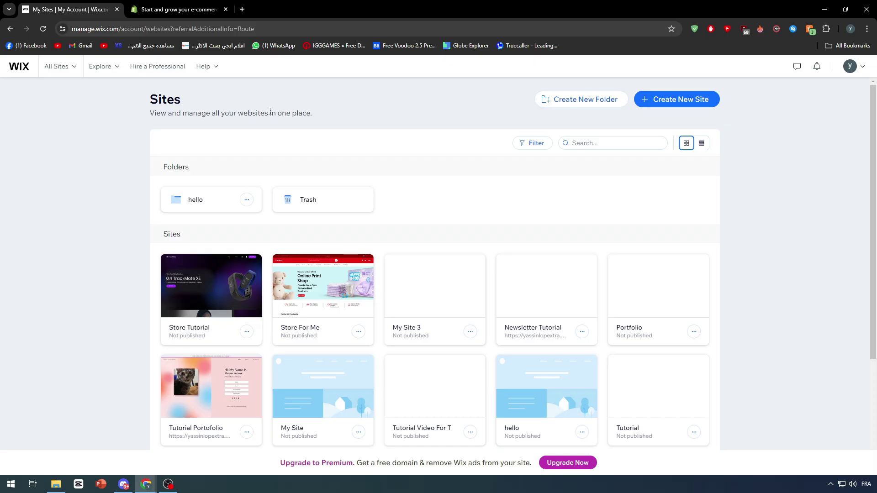
- Reload My Sites, check and close the Help panel, then point at the Store Tutorial site
click(19, 67)
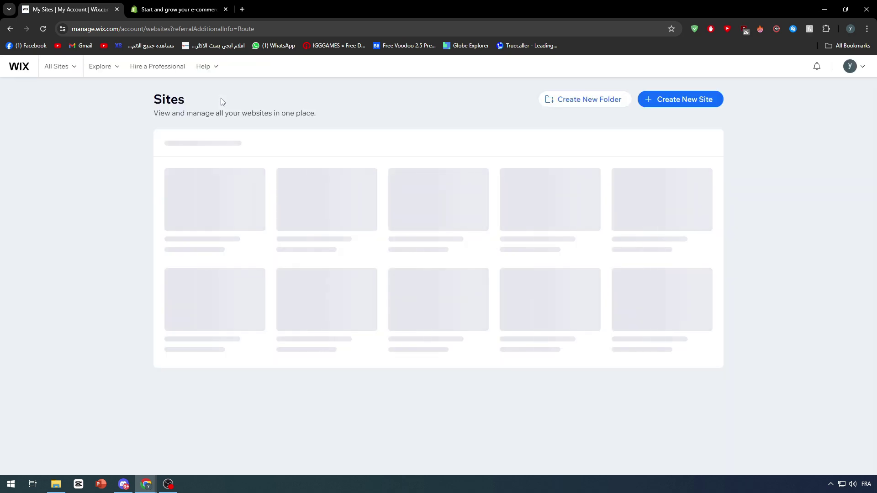
click(210, 69)
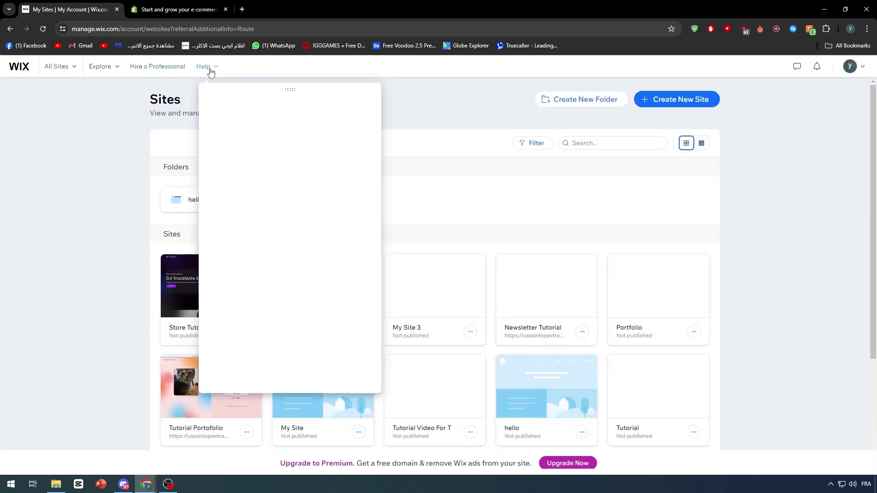
click(90, 88)
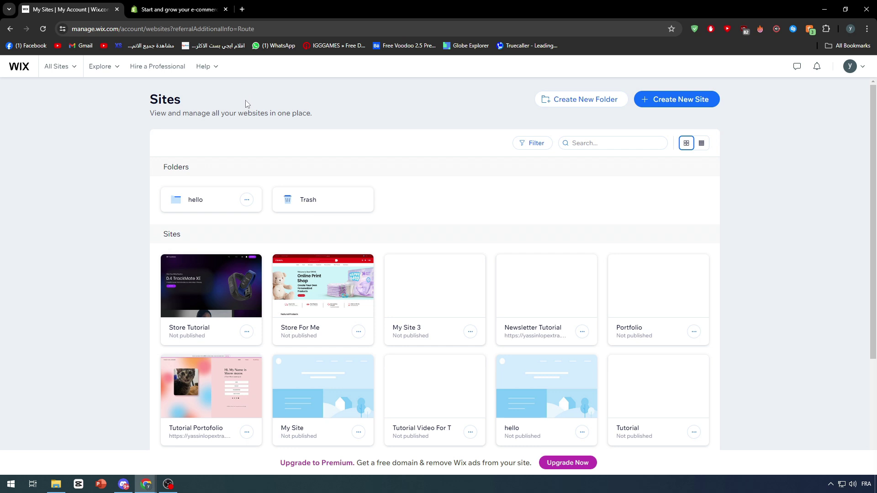
mouse_move(221, 290)
- Open the Store Tutorial dashboard and search for tutorialwixdom.com instead of tutorialstore.net
click(226, 286)
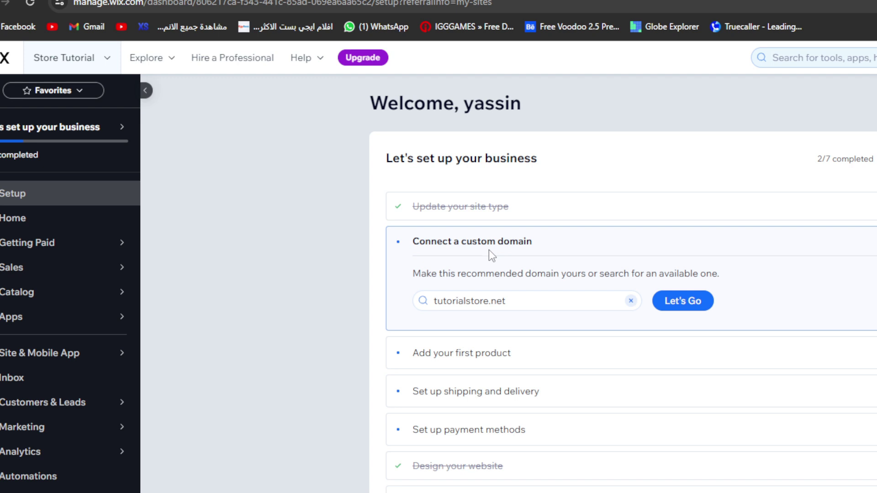
double_click(525, 301)
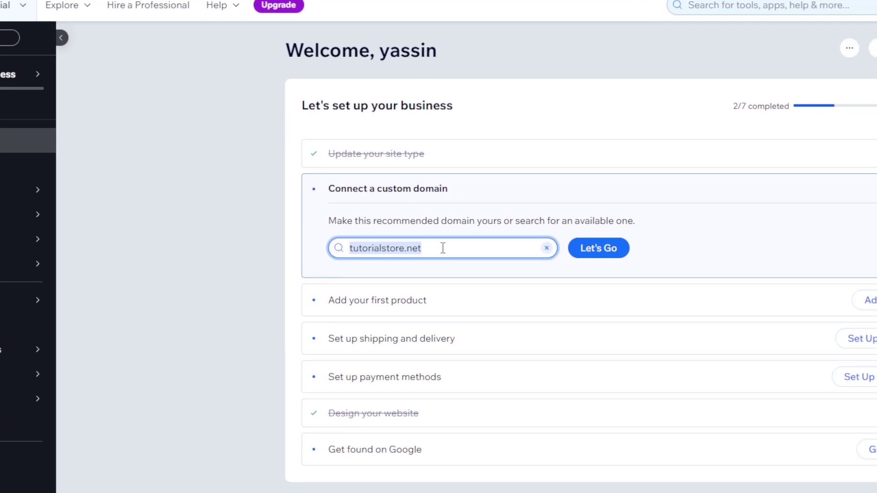
text(tutor)
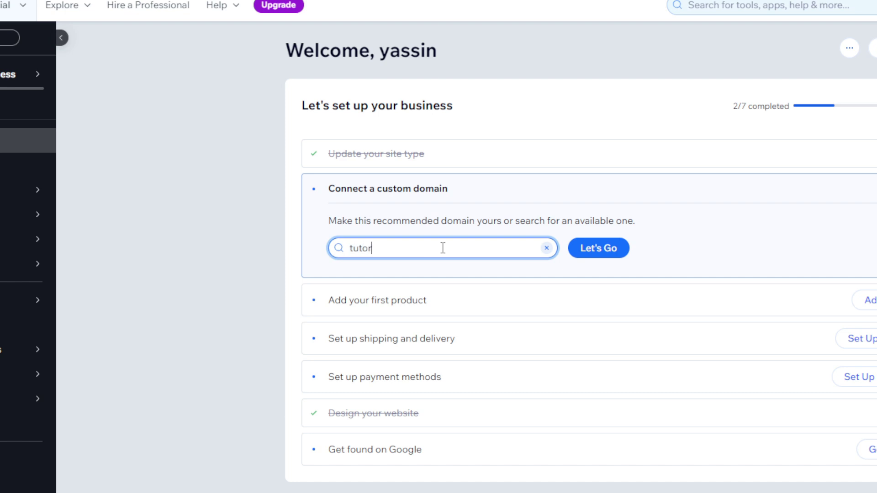
text(ialwixdom.com)
key(Return)
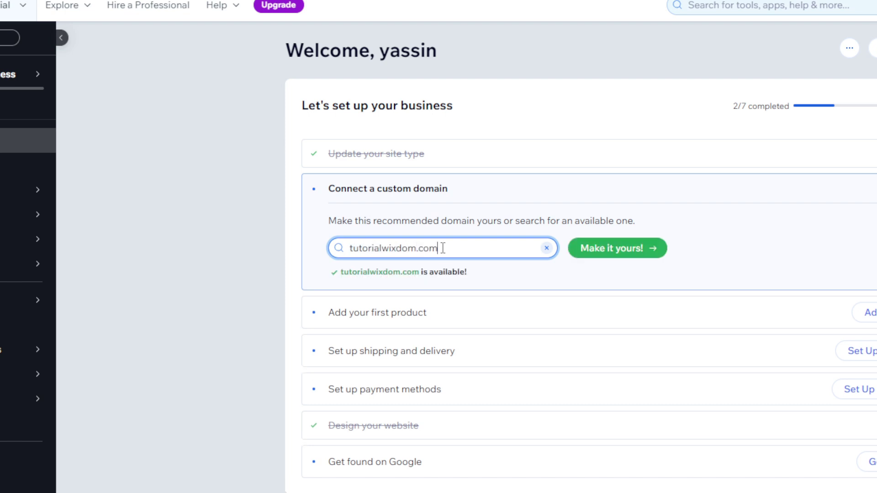
- Confirm tutorialwixdom.com is available, claim it, and read the upgrade-to-assign offer
text(-)
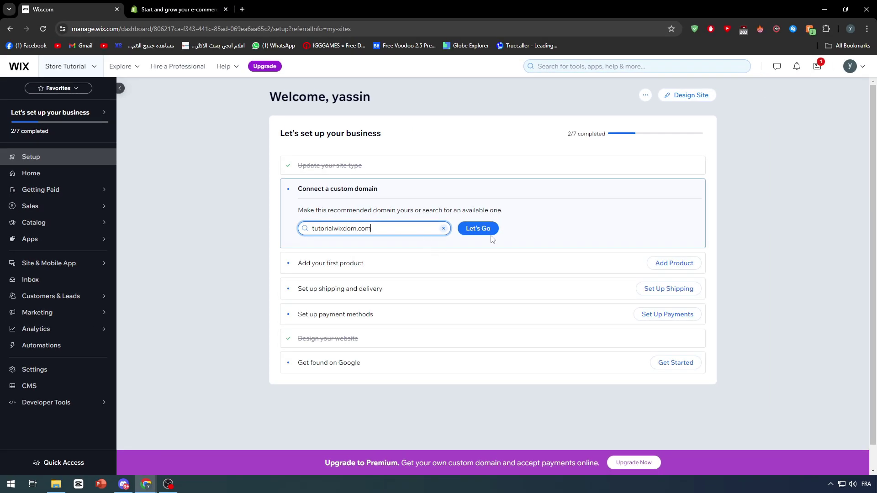
click(479, 234)
click(479, 234)
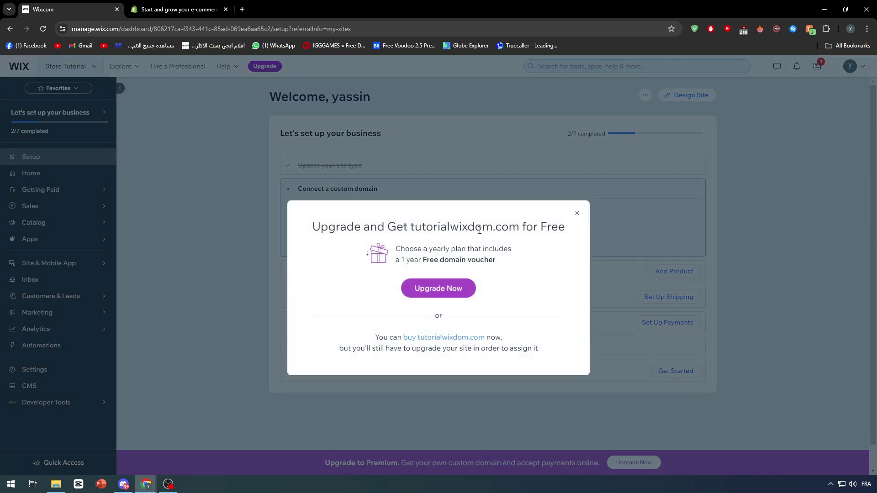
drag(317, 223, 493, 227)
click(496, 240)
drag(339, 352, 494, 339)
click(421, 362)
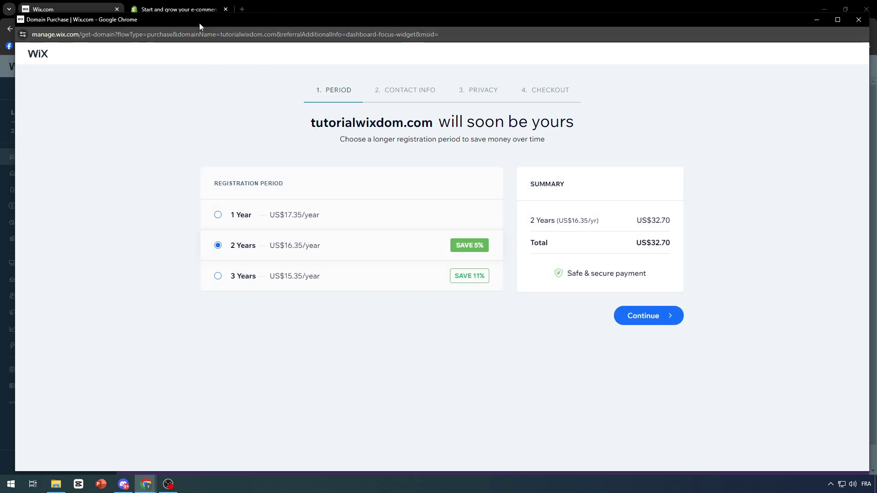
- Choose a 1 Year registration period in the domain purchase window, then close it
click(104, 4)
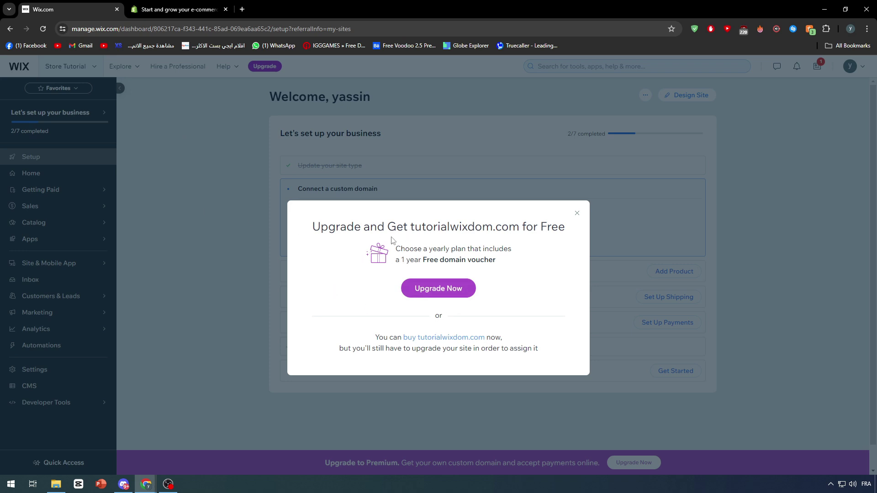
mouse_move(152, 482)
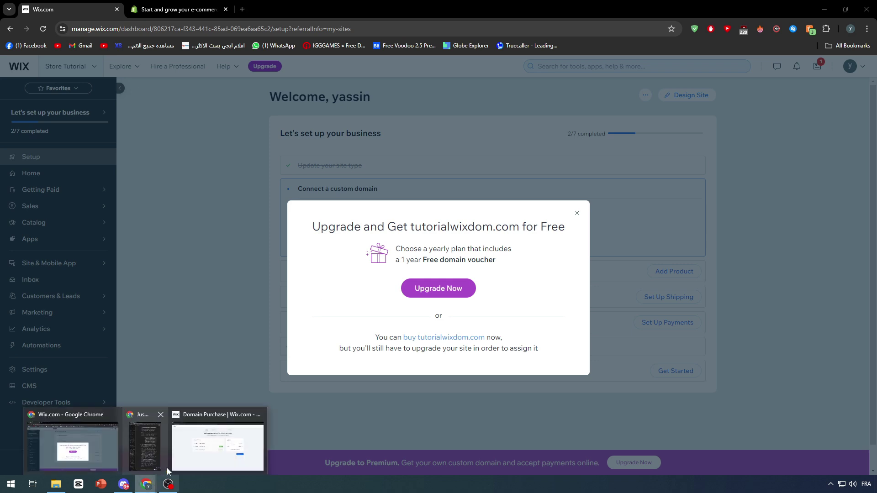
click(210, 454)
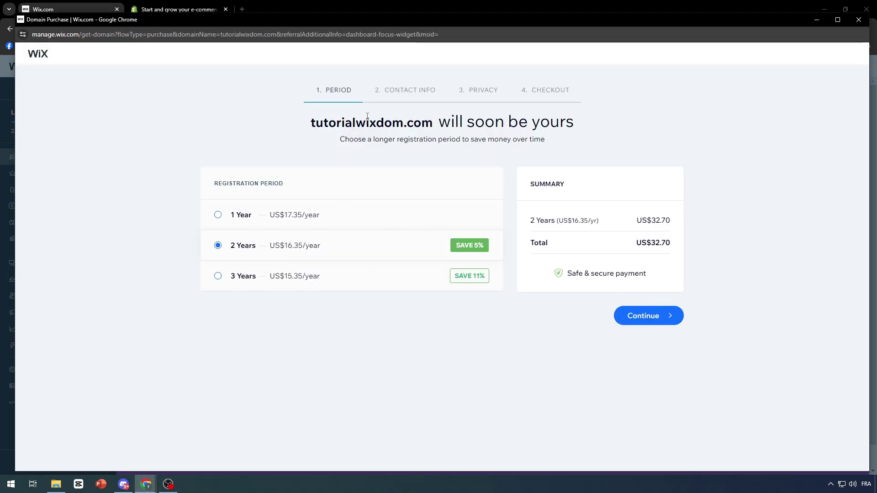
click(247, 225)
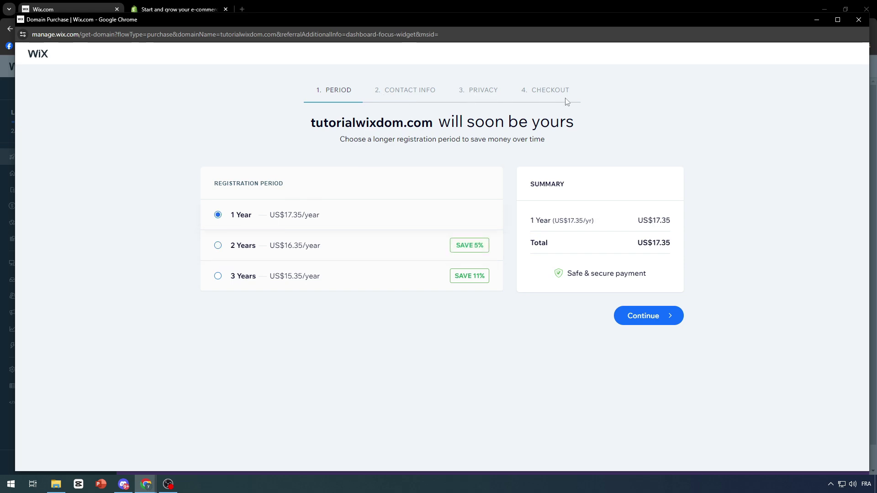
click(852, 20)
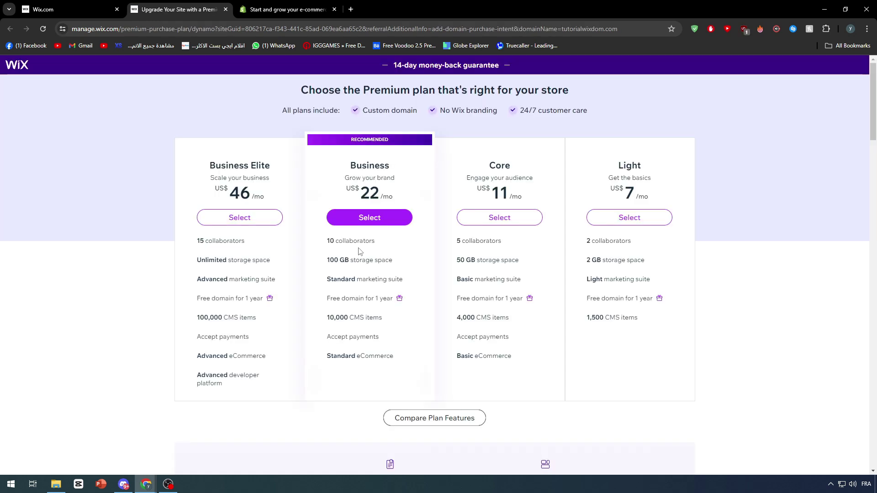
- Note the Light plan's monthly price and dismiss the dashboard's upgrade offer
drag(602, 191, 638, 206)
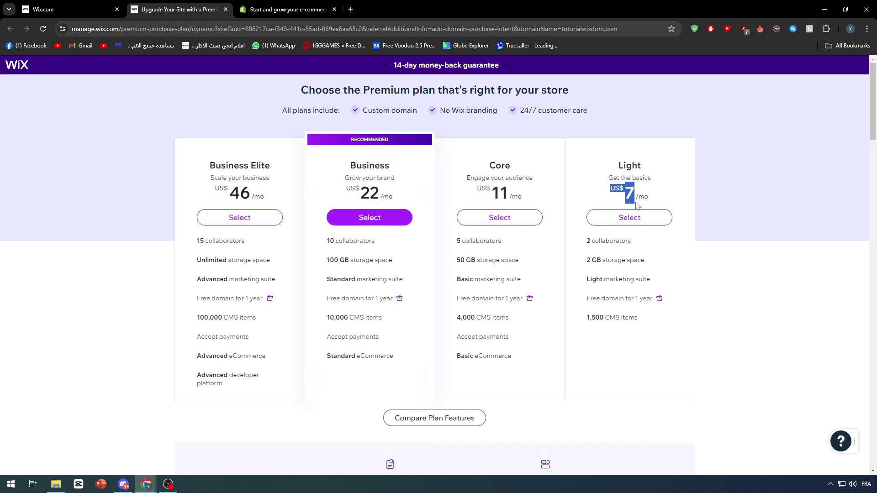
click(651, 326)
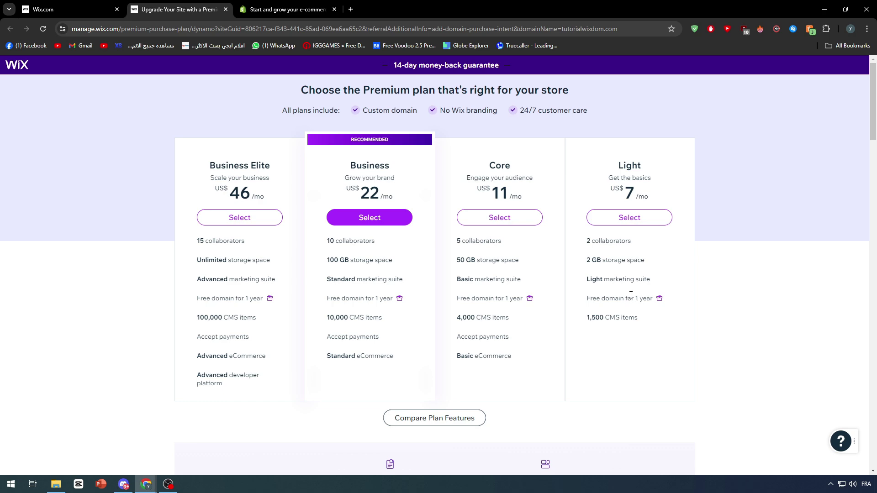
click(114, 4)
click(232, 112)
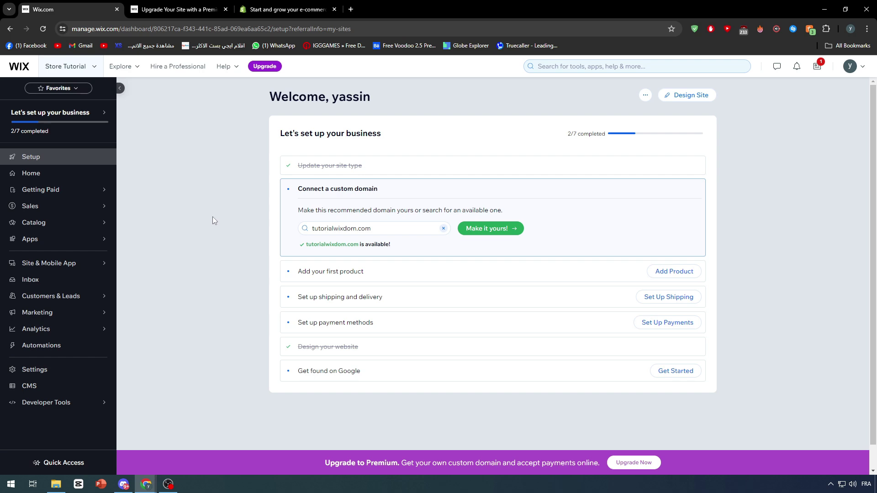
- Look over the Premium plans page, then move to the Shopify tab
click(178, 9)
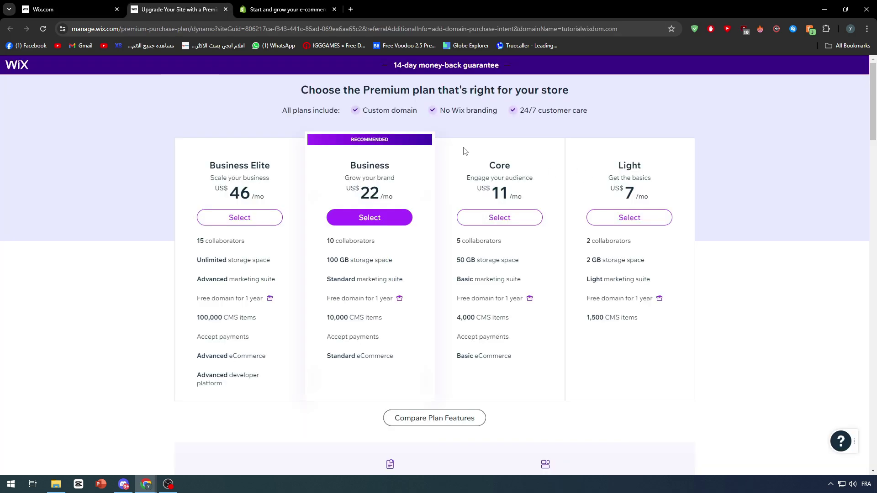
scroll(409, 205, down, 6)
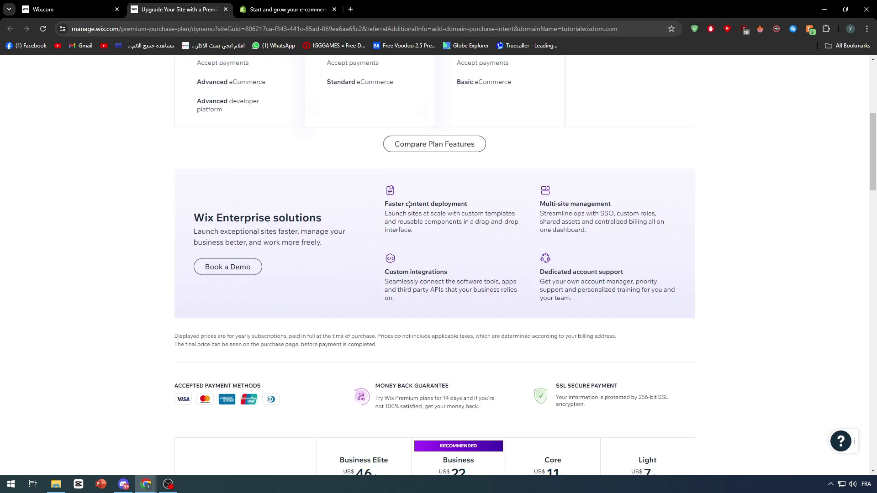
scroll(417, 207, up, 6)
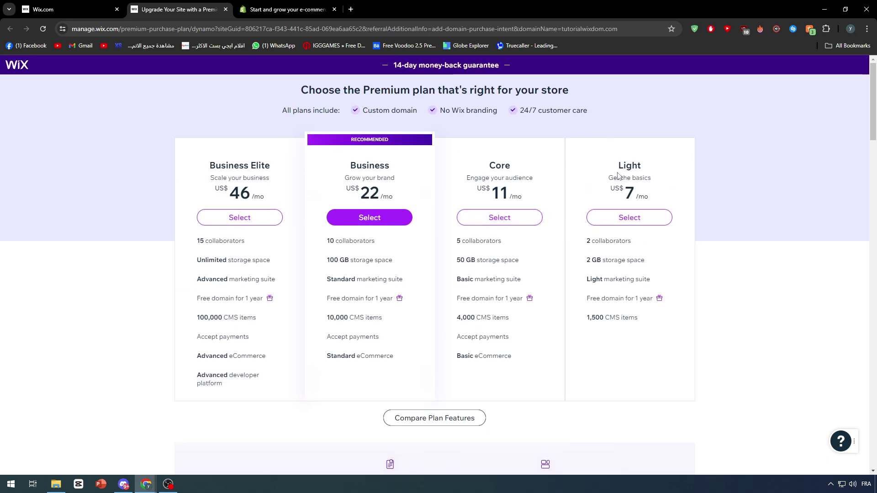
click(55, 10)
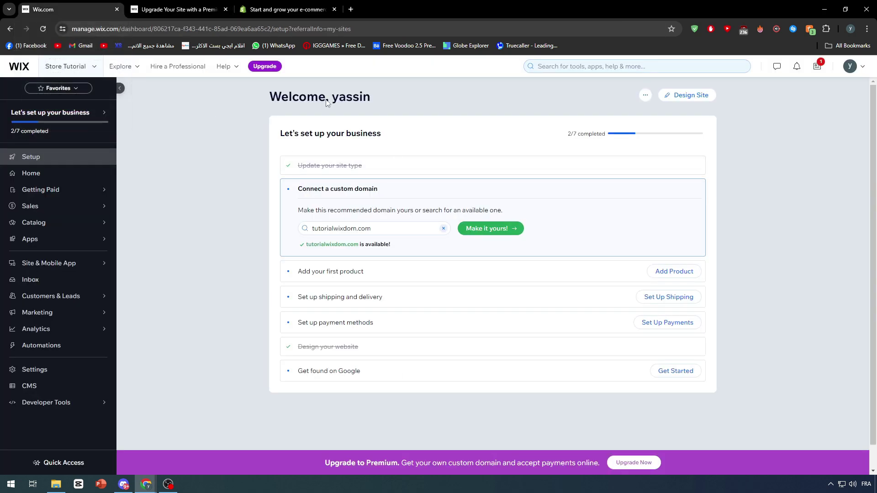
click(191, 5)
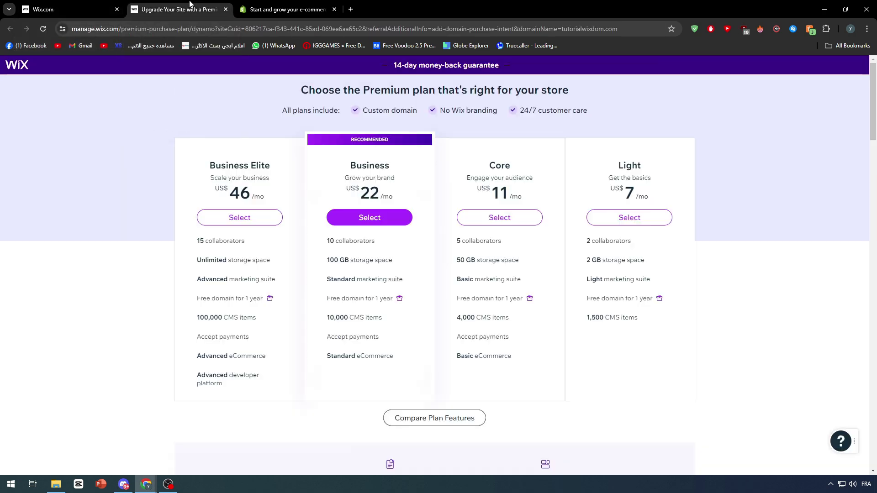
click(253, 14)
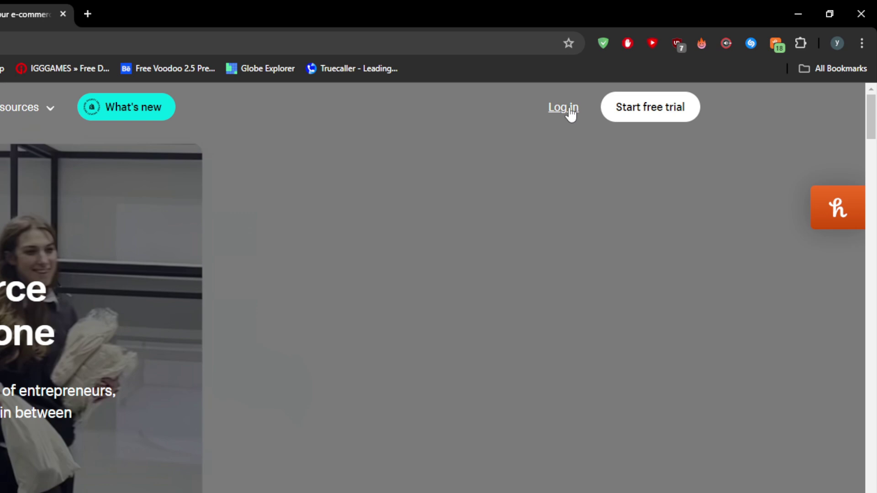
- Start creating a new Shopify store and skip the business description question
click(568, 109)
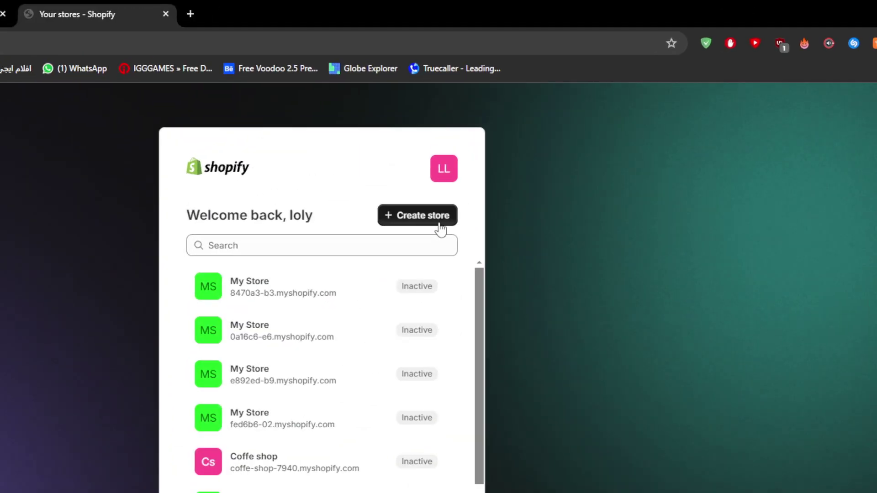
click(514, 151)
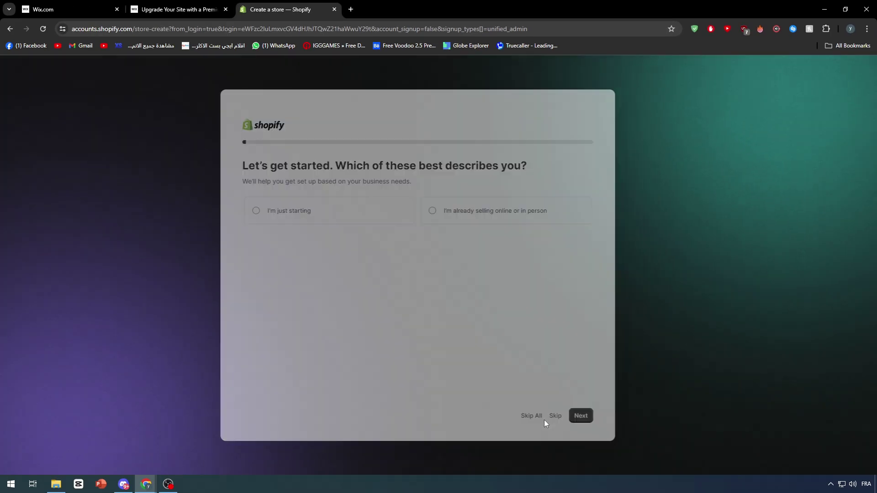
click(544, 420)
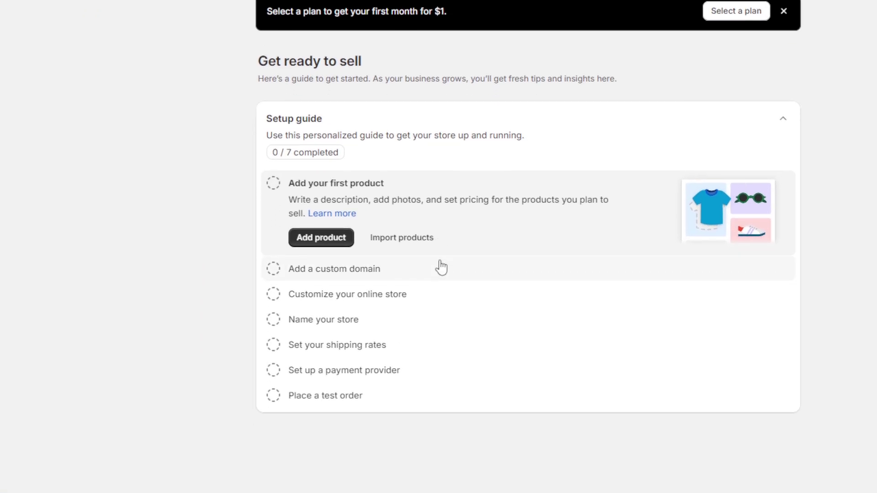
- Expand Add a custom domain, select 80bd7f-25.myshopify.com, and proceed to add a domain
click(441, 257)
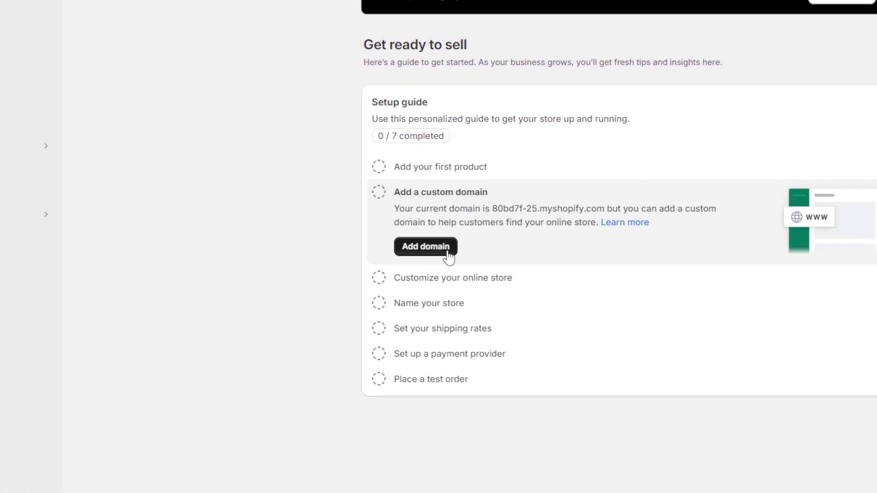
drag(491, 209, 606, 210)
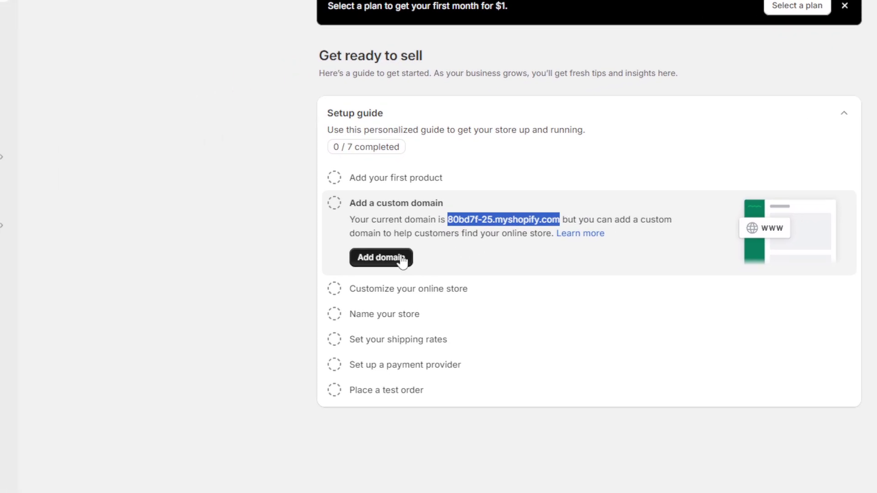
click(260, 281)
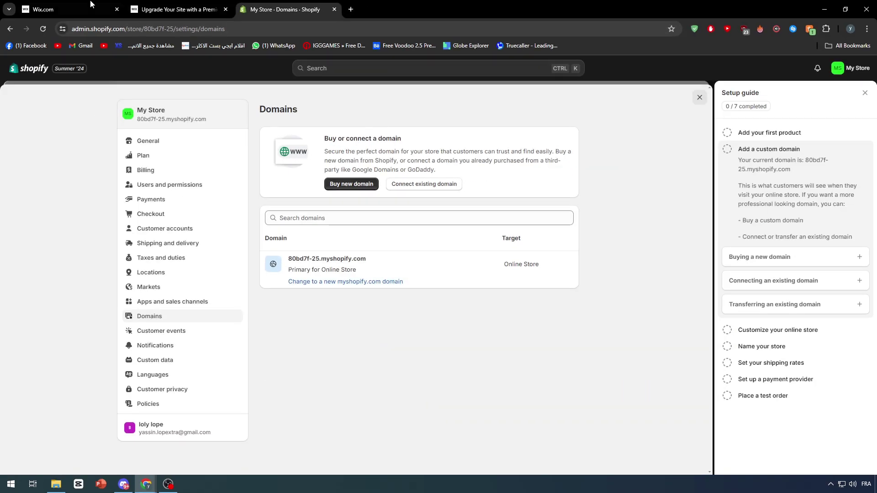
- Choose to connect an existing domain in Shopify's domain settings
click(50, 9)
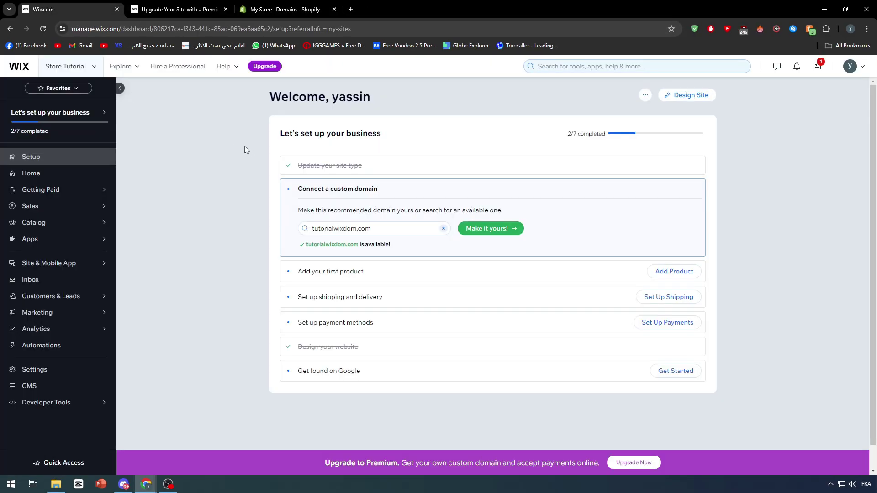
click(284, 9)
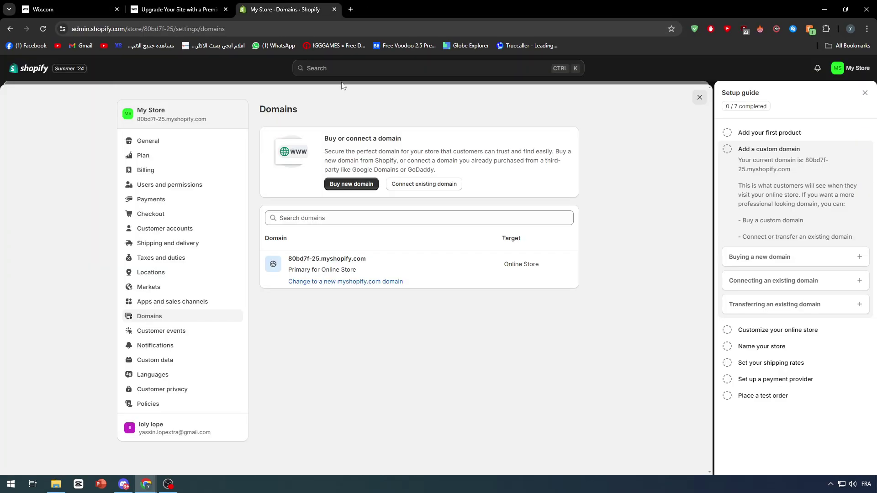
click(414, 188)
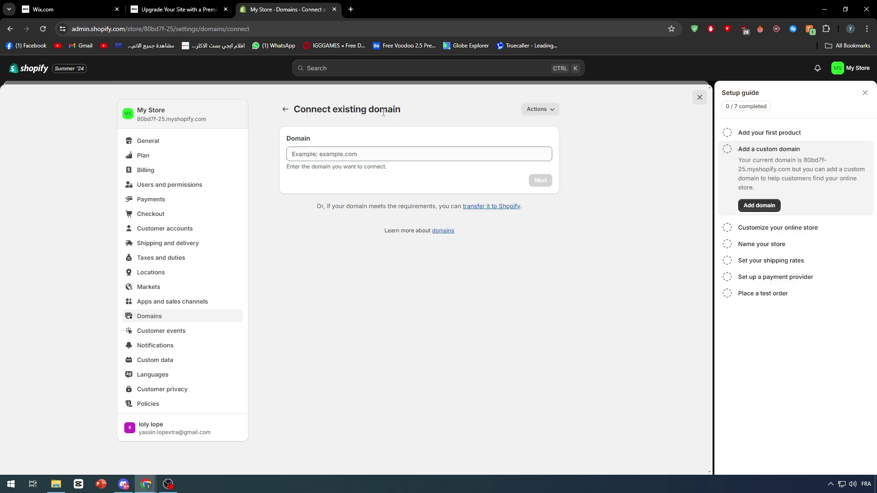
click(277, 151)
- Copy tutorialwixdom.com from Wix into Shopify's Domain field and submit it
click(68, 9)
drag(383, 228, 201, 185)
key(ctrl+c)
click(288, 9)
click(413, 154)
key(ctrl+v)
click(532, 182)
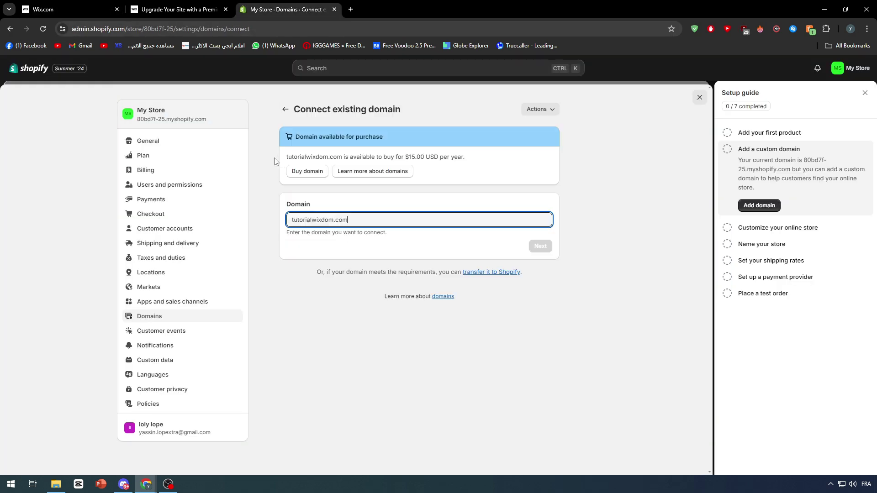
- Read the notice that the domain is only available to buy, and clear the Domain field
drag(379, 137, 295, 137)
triple_click(377, 218)
key(BackSpace)
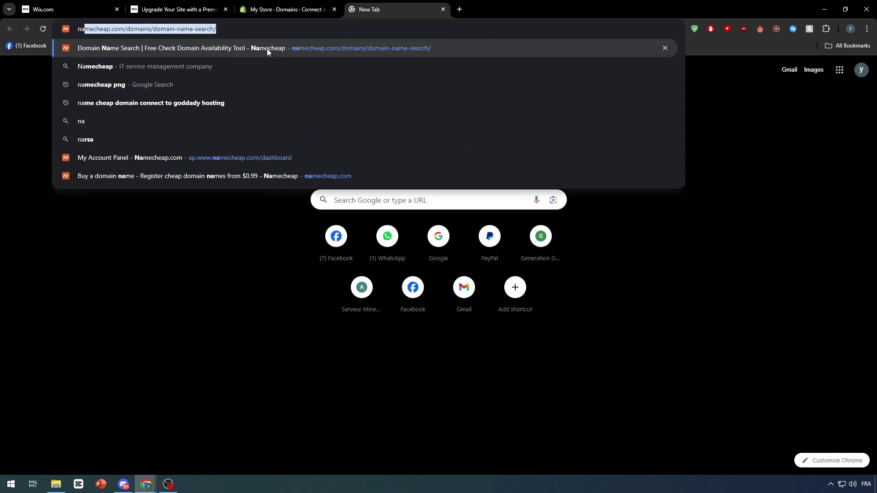
- Go to namecheap.com and sign in to reach the Namecheap account dashboard
click(266, 49)
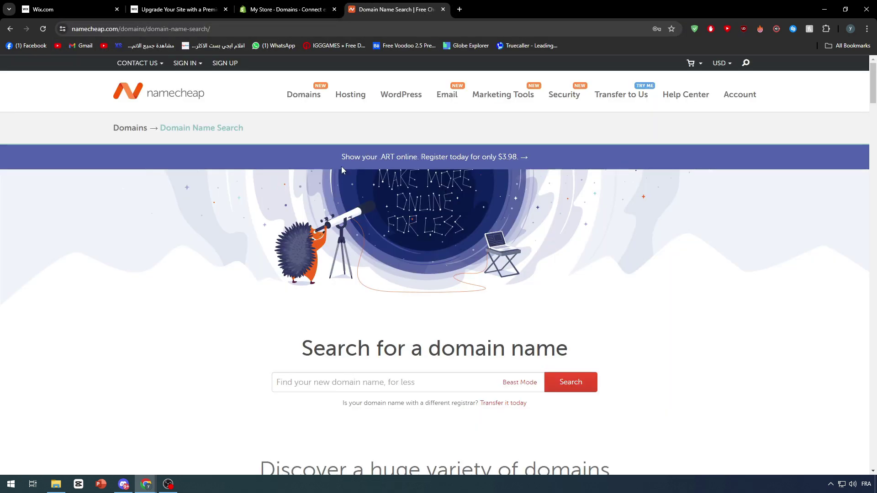
mouse_move(730, 92)
click(710, 119)
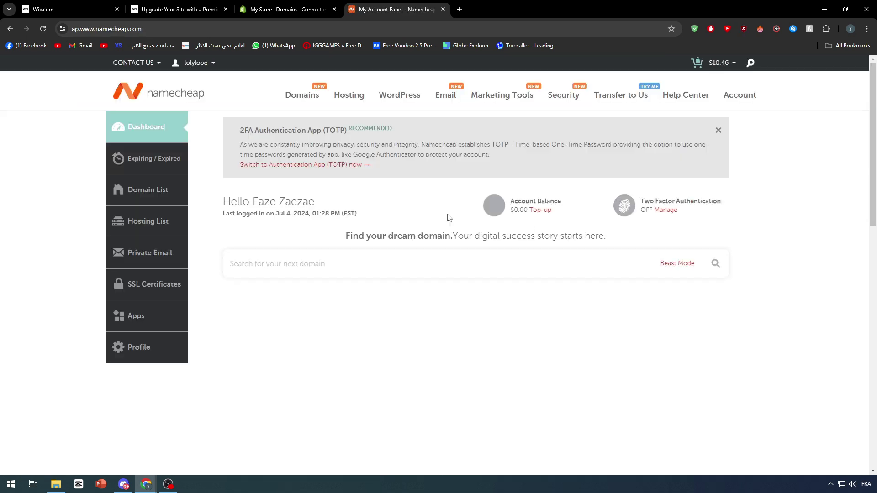
scroll(446, 219, down, 3)
- Copy tanjasouq.com from the Namecheap domain list and submit it in Shopify's Domain field
drag(280, 229, 231, 229)
key(ctrl+shift+Tab)
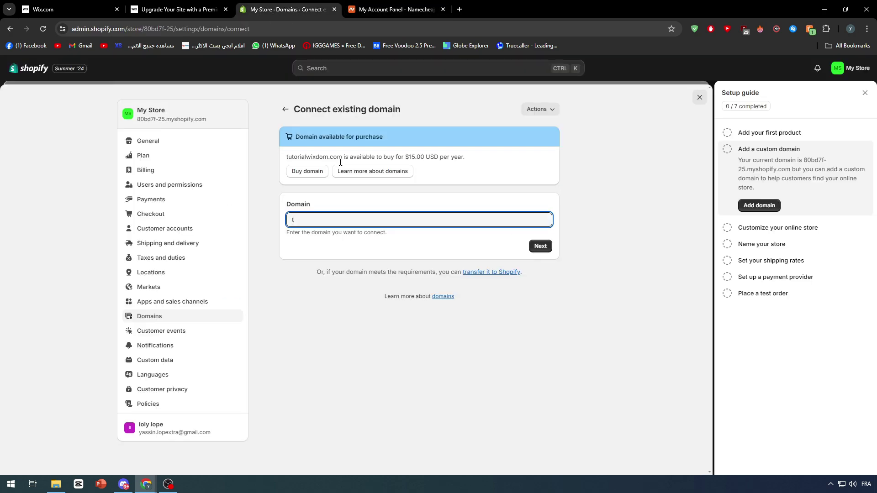
key(ctrl+v)
key(Return)
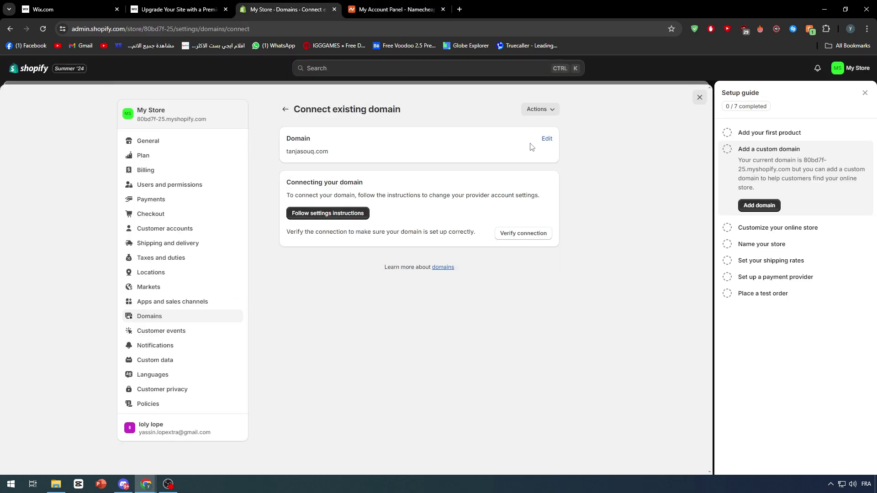
double_click(346, 181)
click(366, 183)
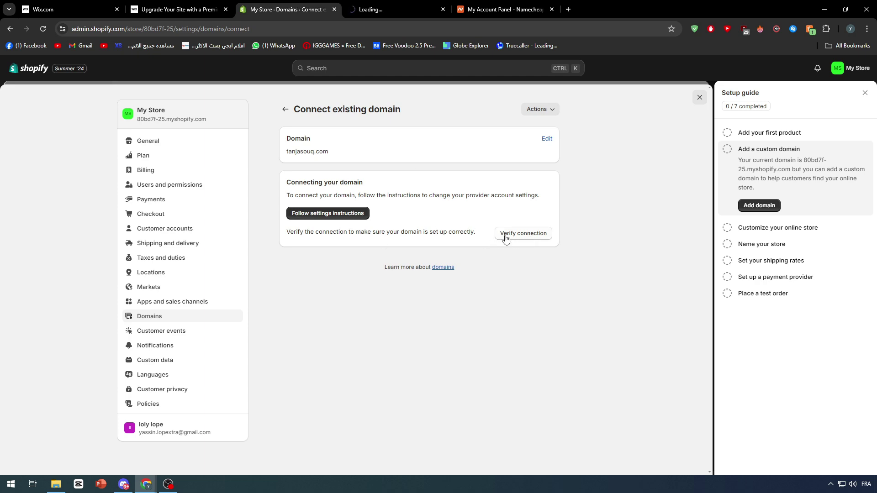
- Read the Help Center article on connecting a third-party domain to Shopify
click(388, 5)
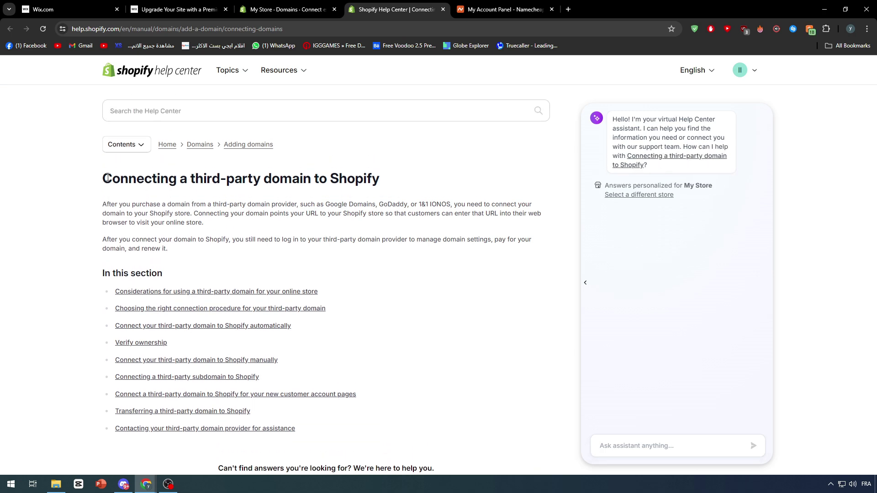
drag(102, 178, 253, 180)
click(280, 184)
drag(230, 238, 366, 242)
click(361, 251)
drag(184, 251, 105, 237)
click(110, 236)
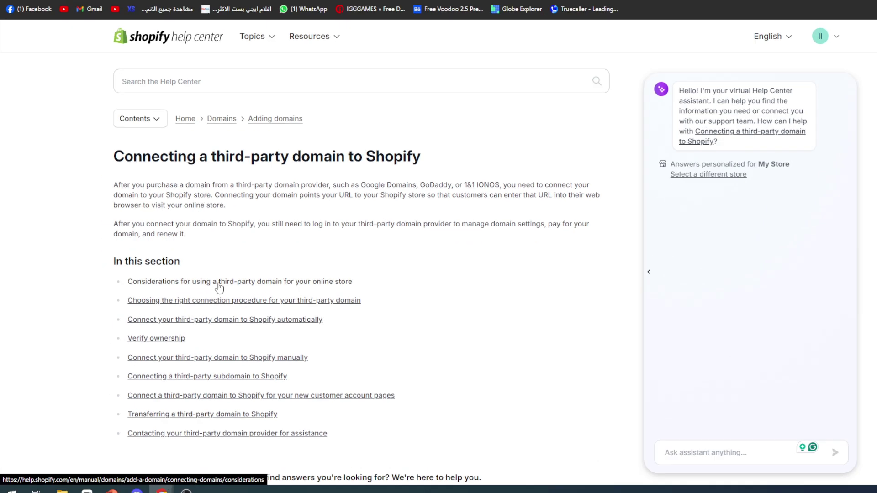
scroll(296, 252, down, 3)
scroll(227, 241, up, 1)
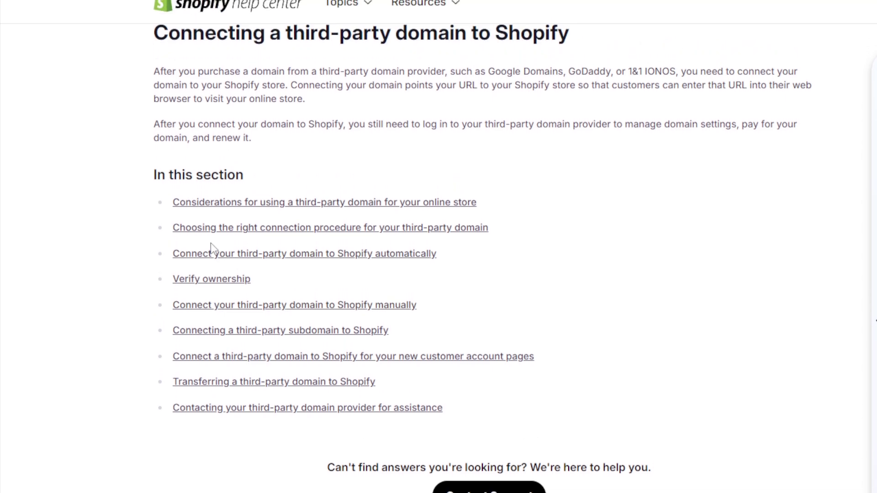
- Review Shopify's Help Center article on connecting a domain manually
click(148, 239)
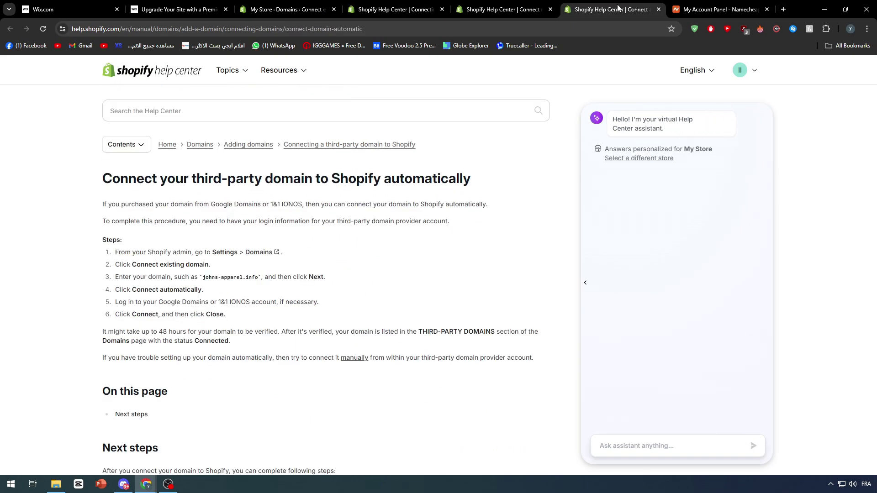
click(502, 9)
scroll(462, 221, down, 1)
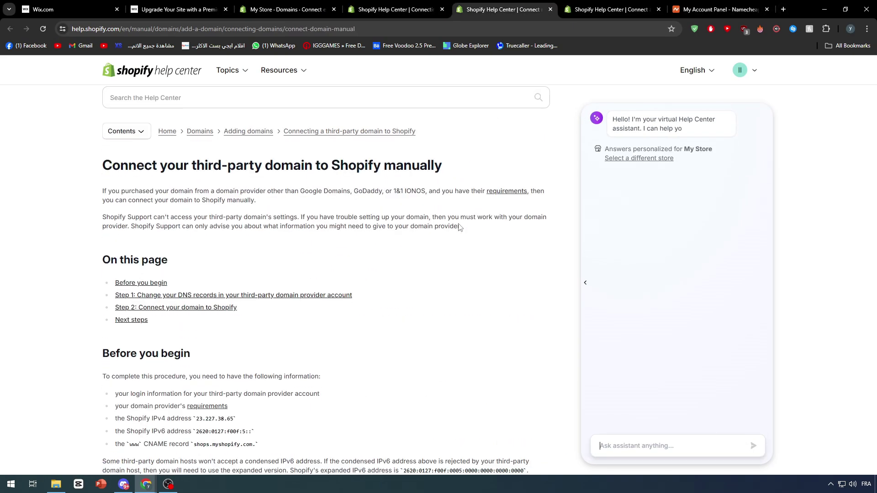
scroll(471, 272, up, 1)
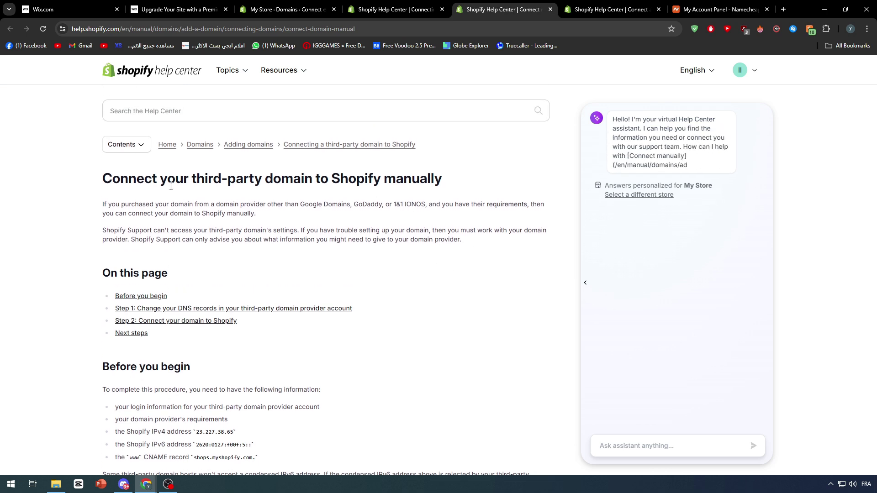
drag(124, 181, 349, 181)
click(356, 177)
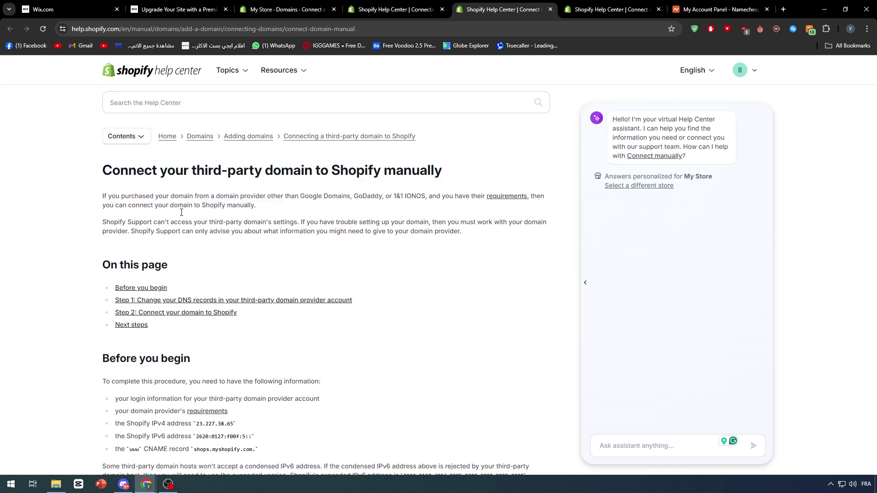
scroll(181, 212, down, 2)
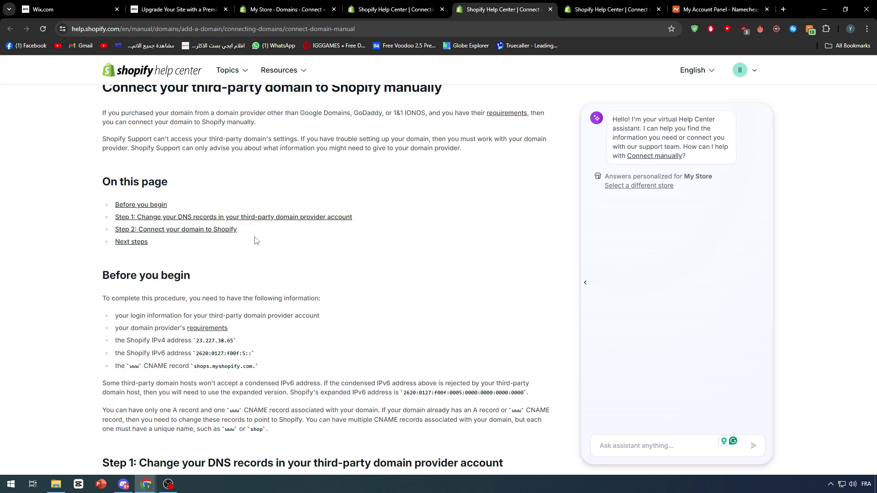
- Bring up the Namecheap account dashboard listing tanjasouq.com
click(106, 8)
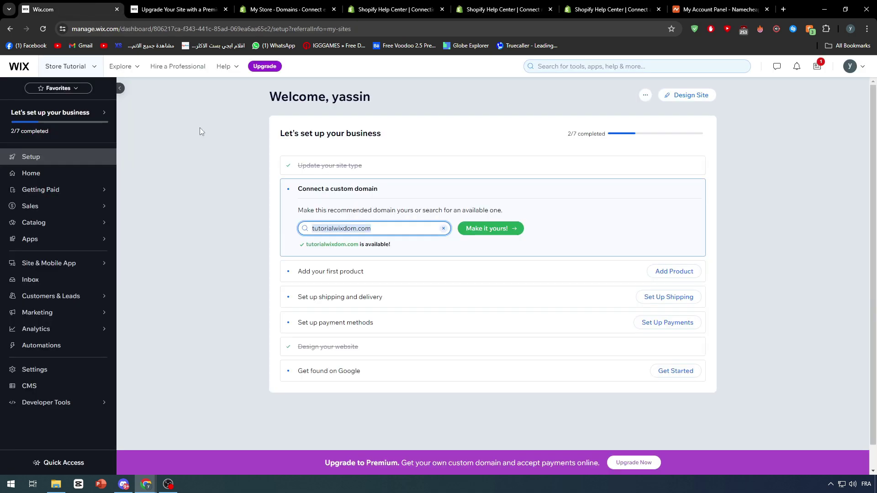
click(496, 4)
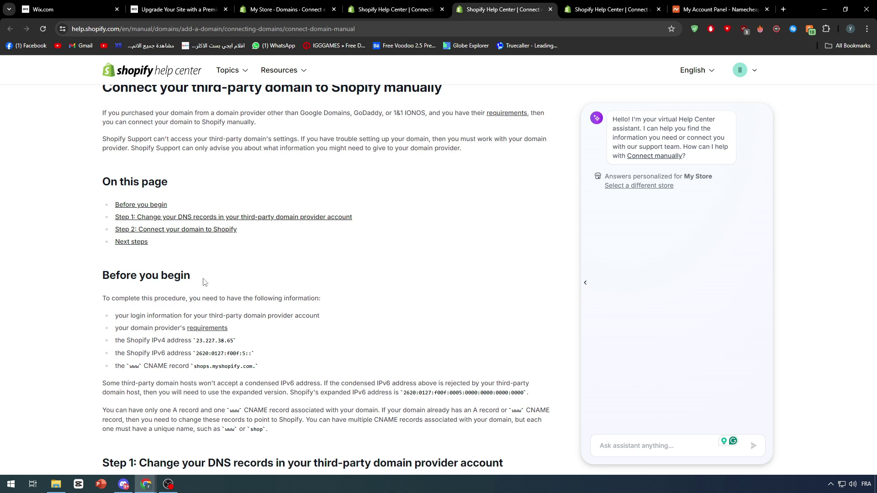
drag(720, 9, 612, 9)
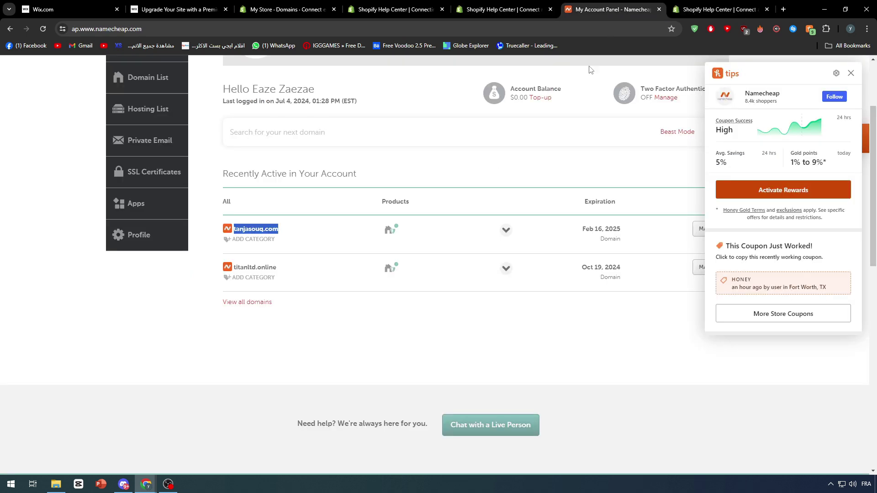
- Open tanjasouq.com's management page in Namecheap, checking Shopify's required IP addresses on the way
click(701, 229)
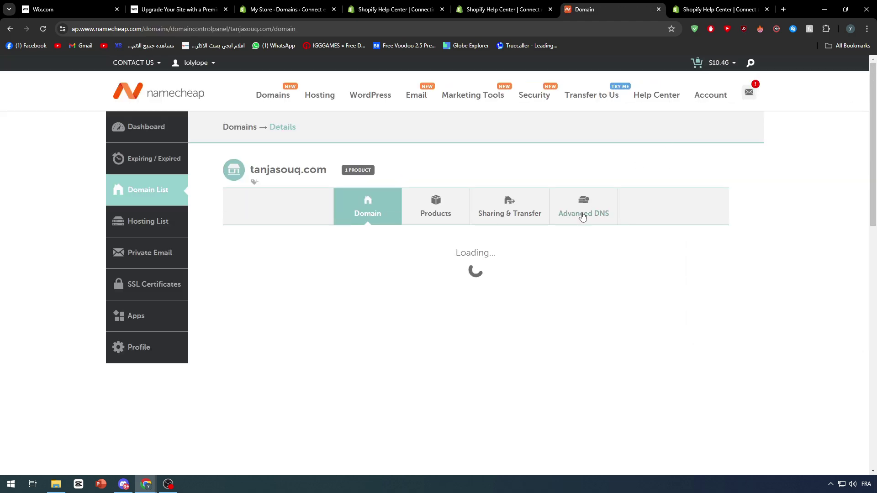
click(517, 9)
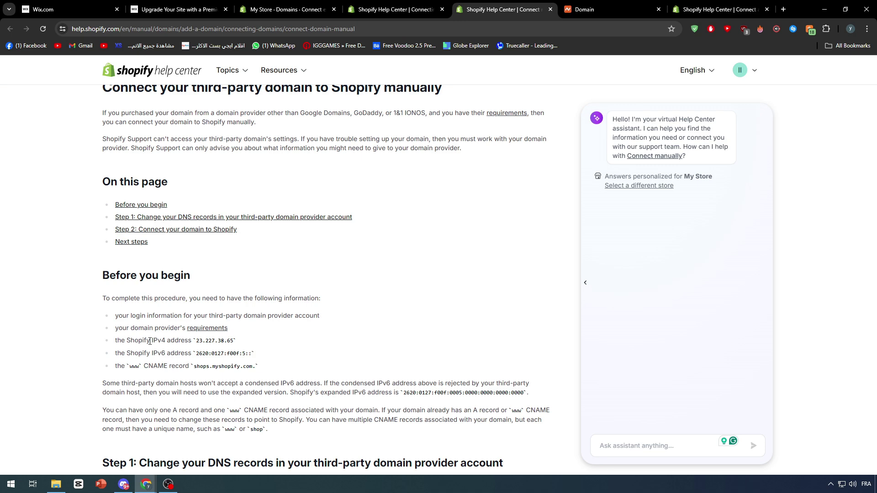
scroll(150, 342, down, 1)
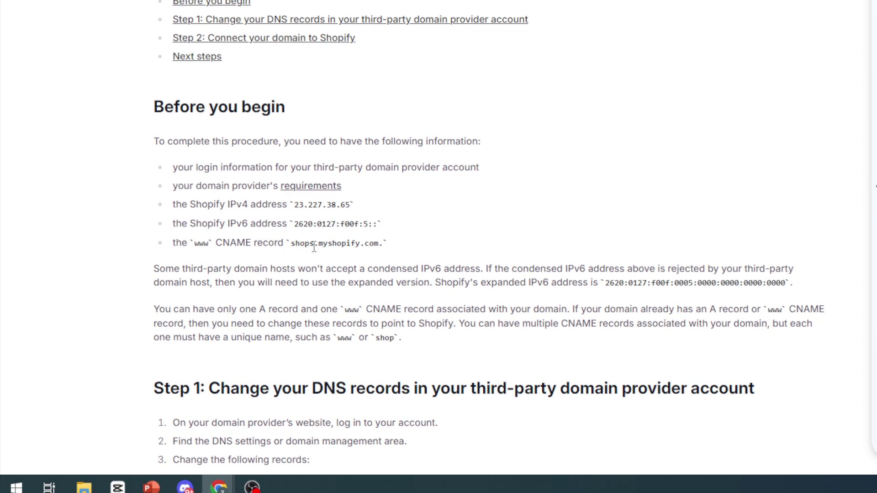
click(608, 10)
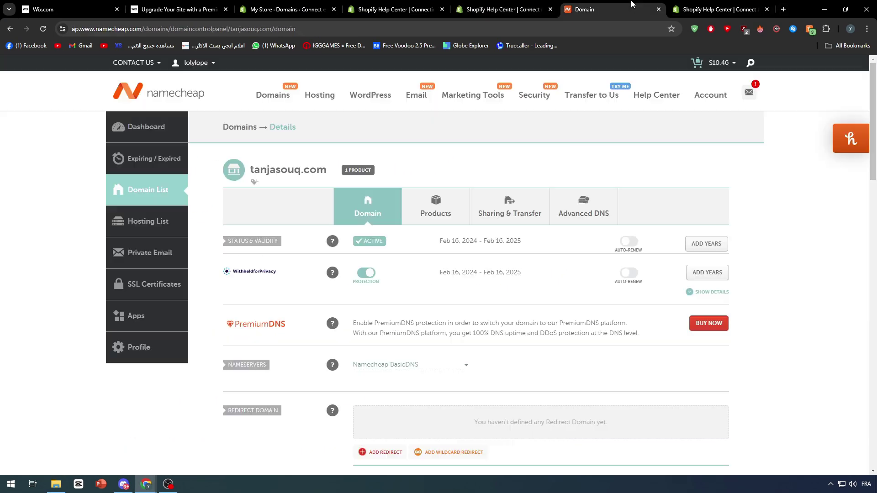
- In tanjasouq.com's Advanced DNS, remove all existing host records
click(603, 209)
scroll(503, 288, down, 2)
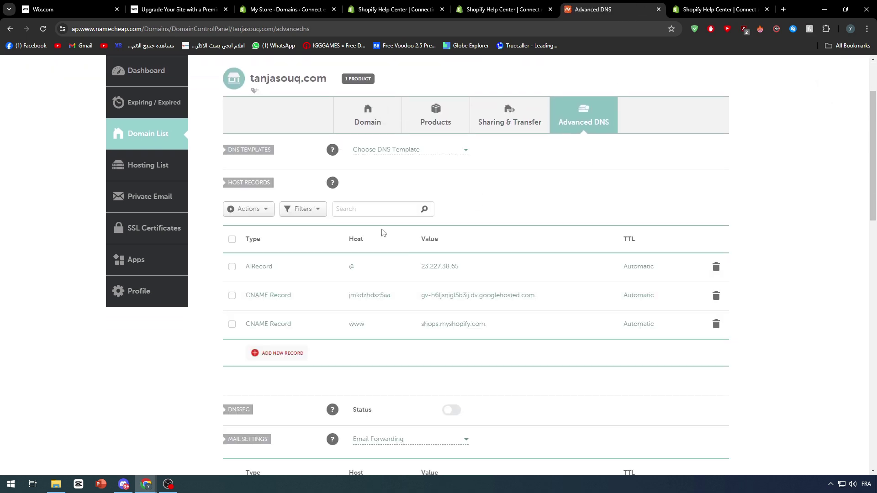
click(232, 239)
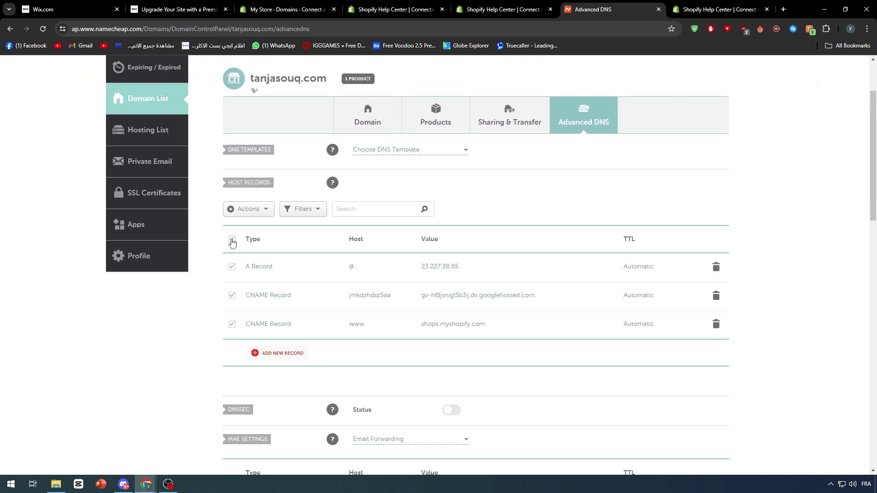
click(260, 210)
click(242, 226)
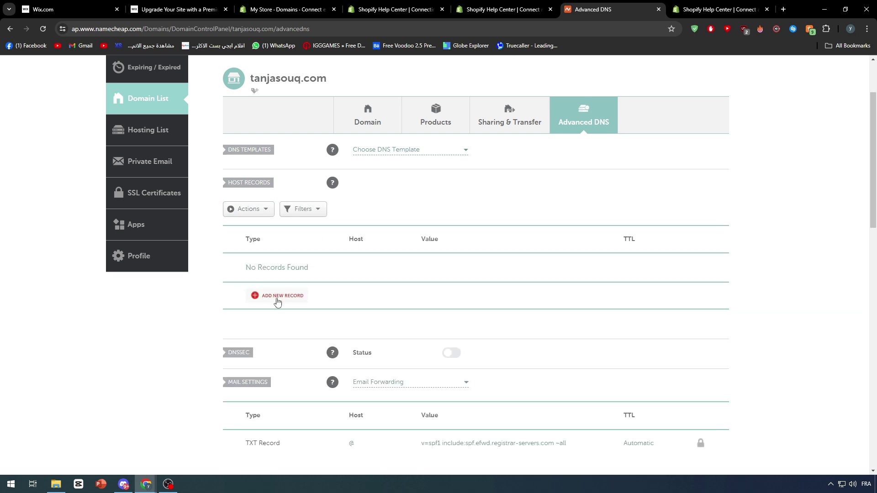
- Add an A record with host @ and value 23.227.38.65 copied from Shopify
click(282, 298)
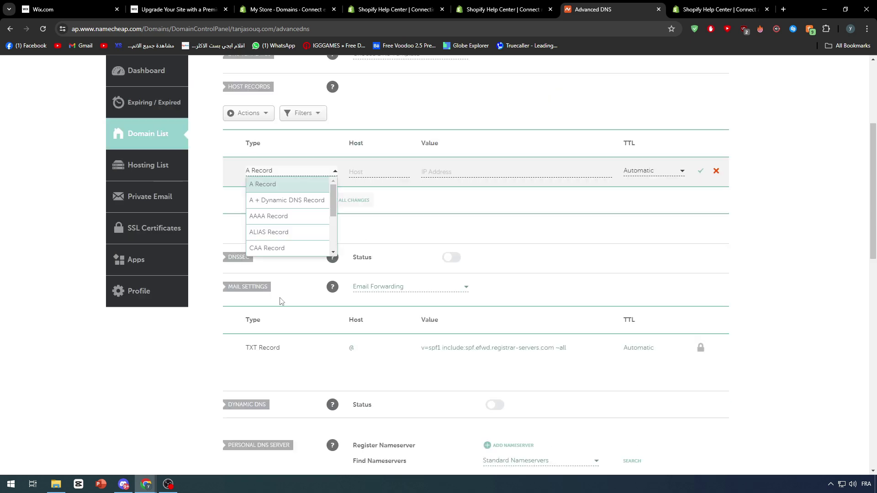
click(294, 190)
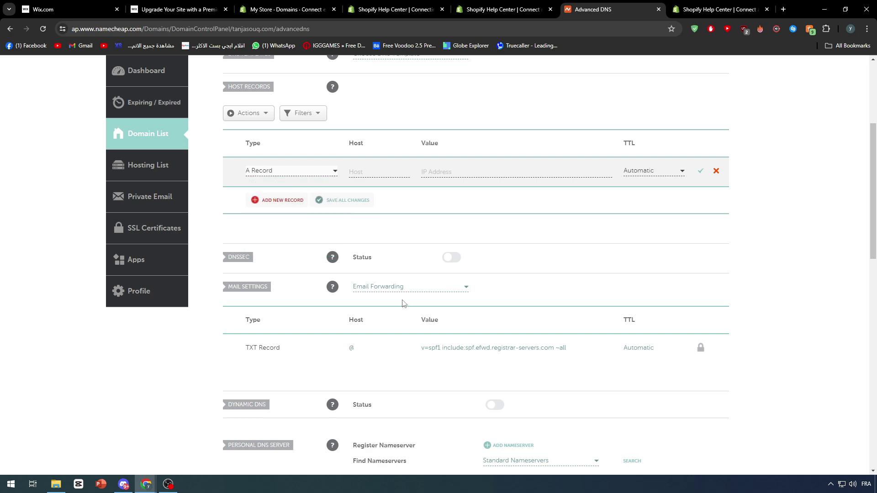
click(370, 172)
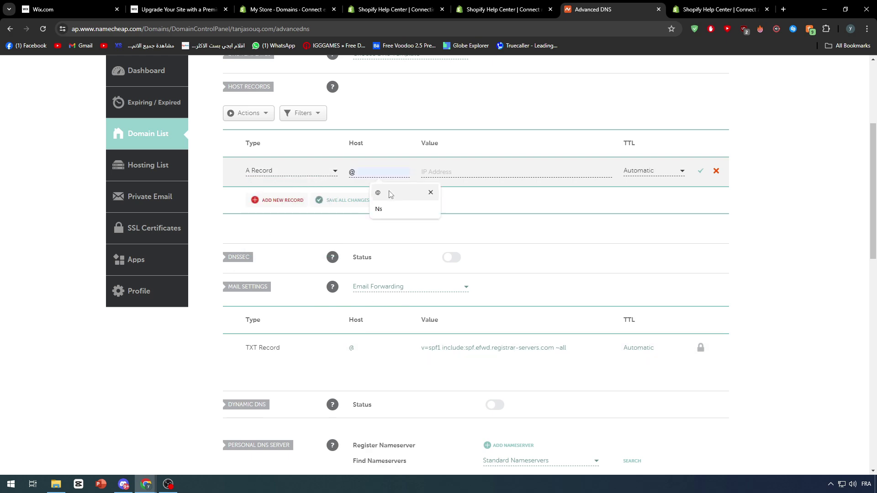
click(390, 193)
click(484, 4)
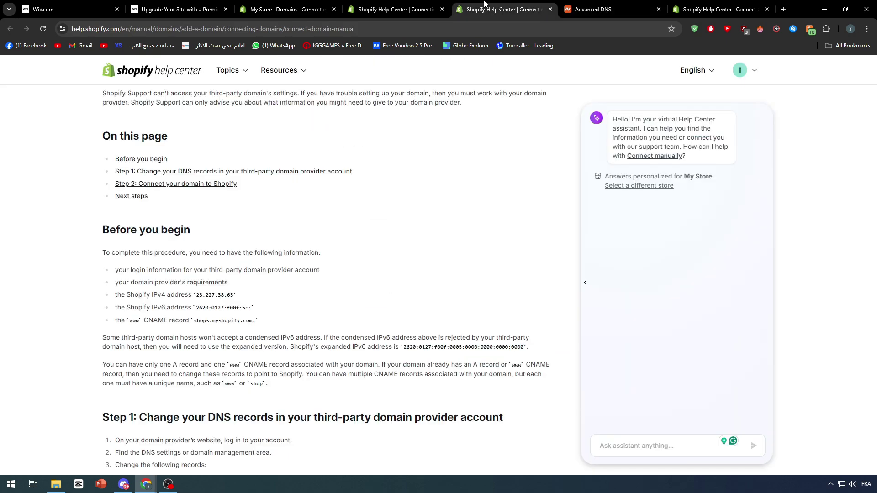
drag(234, 297, 197, 299)
key(ctrl+c)
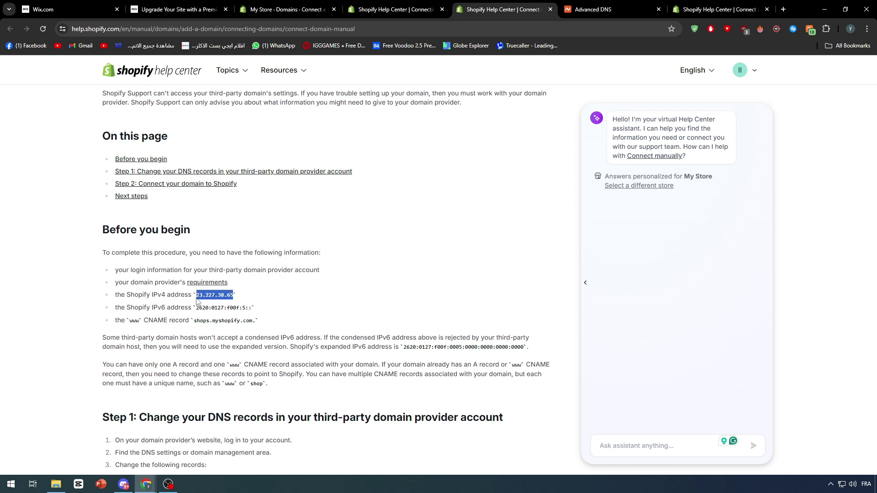
click(571, 4)
click(448, 172)
key(ctrl+v)
- Save the A record and copy Shopify's IPv6 address 2620:0127:f00f:5::
click(699, 171)
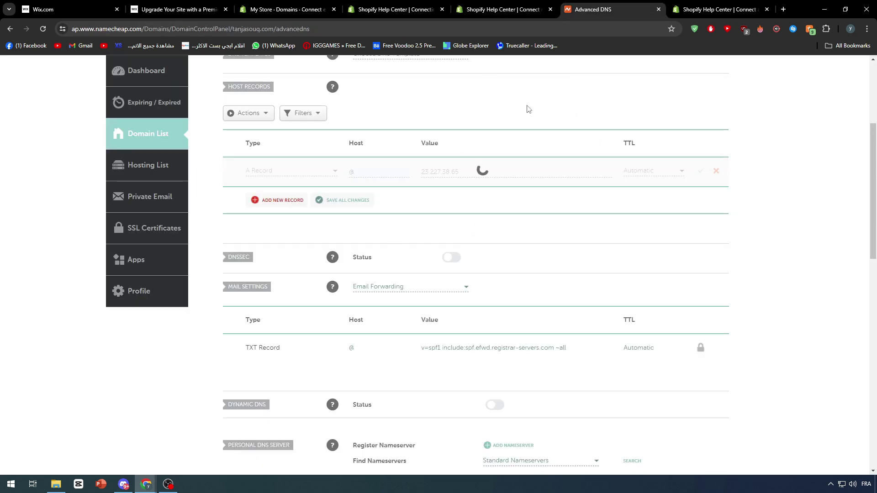
click(502, 10)
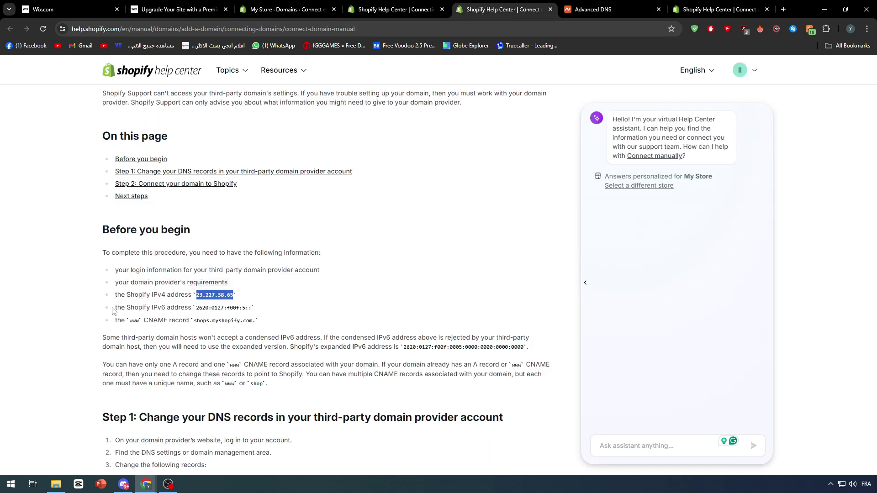
drag(198, 311, 254, 313)
key(ctrl+c)
click(589, 9)
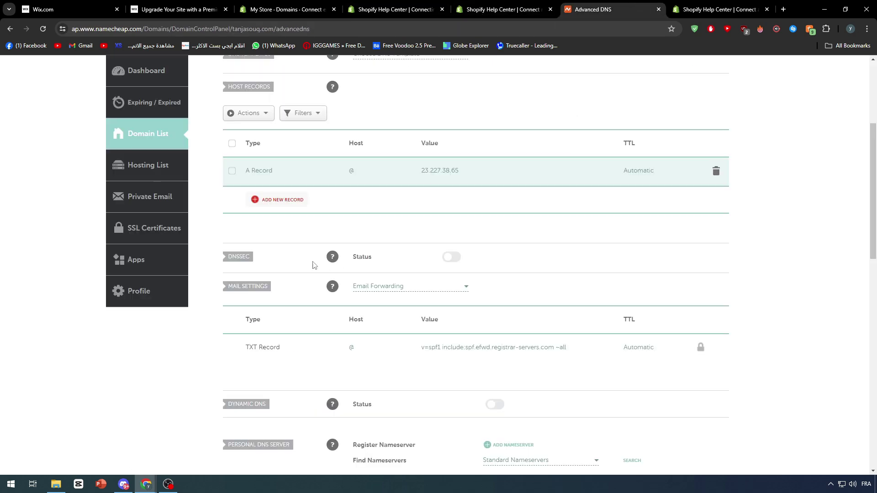
- Add and save an AAAA record with host @ pointing to 2620:0127:f00f:5::
click(274, 202)
click(307, 213)
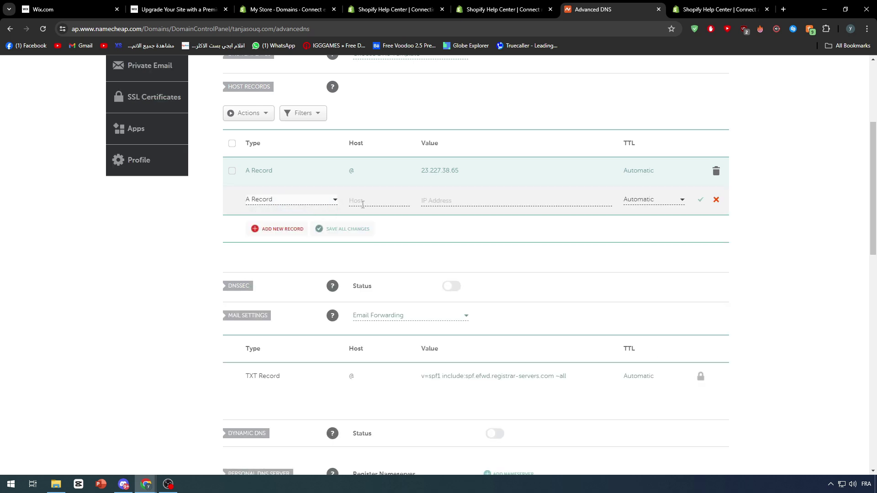
click(388, 202)
key(Tab)
key(ctrl+v)
click(387, 201)
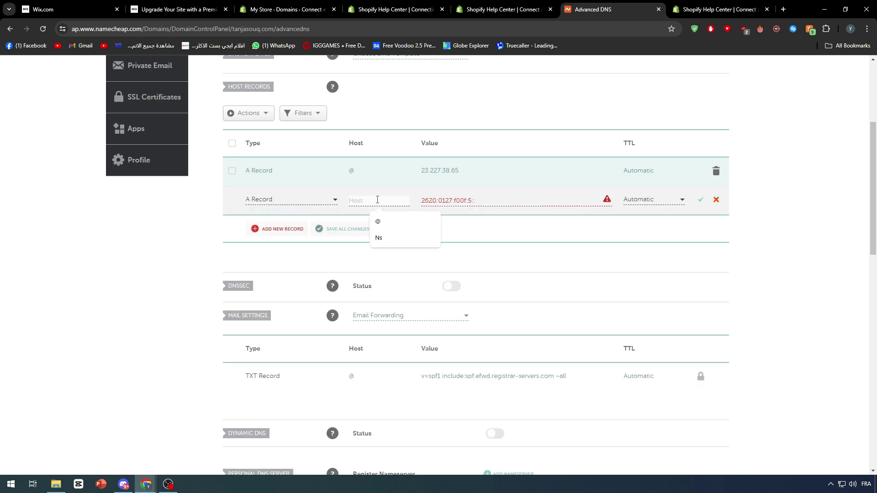
text(@)
key(Tab)
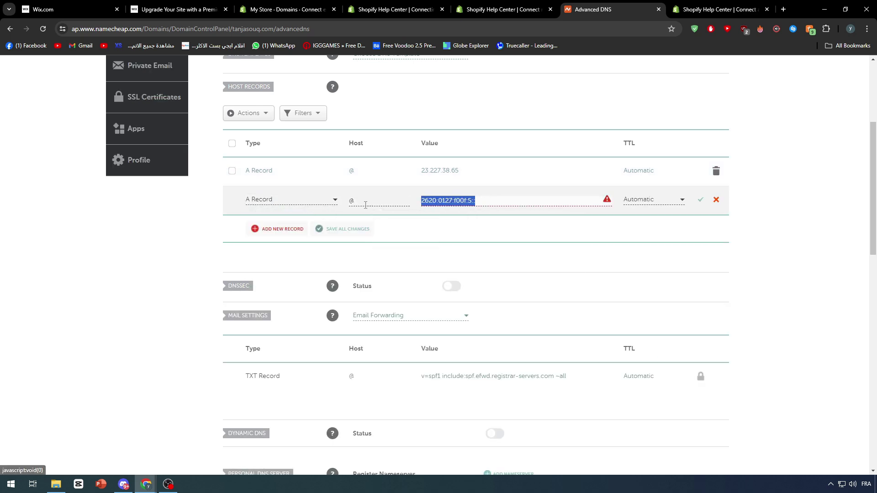
click(294, 201)
click(293, 235)
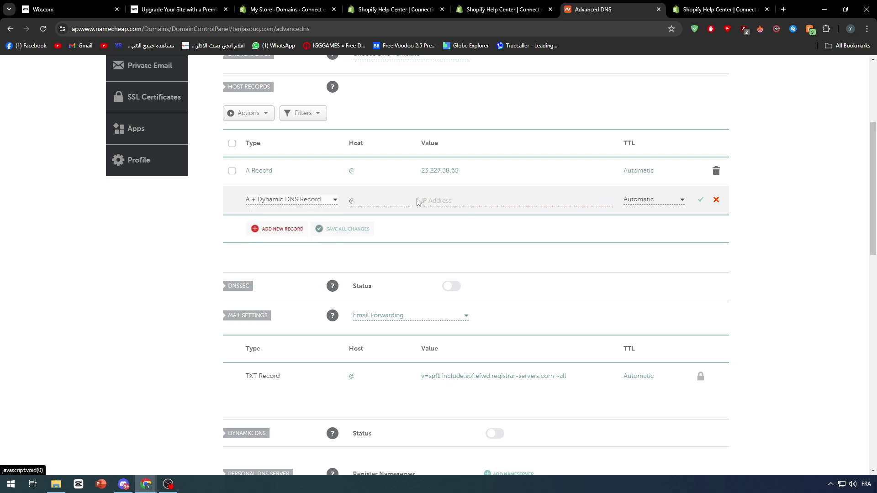
click(301, 202)
click(294, 246)
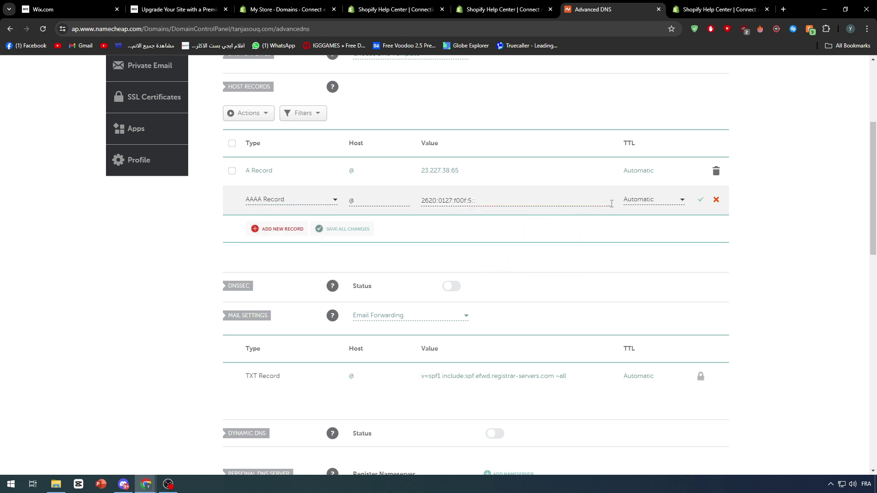
click(700, 201)
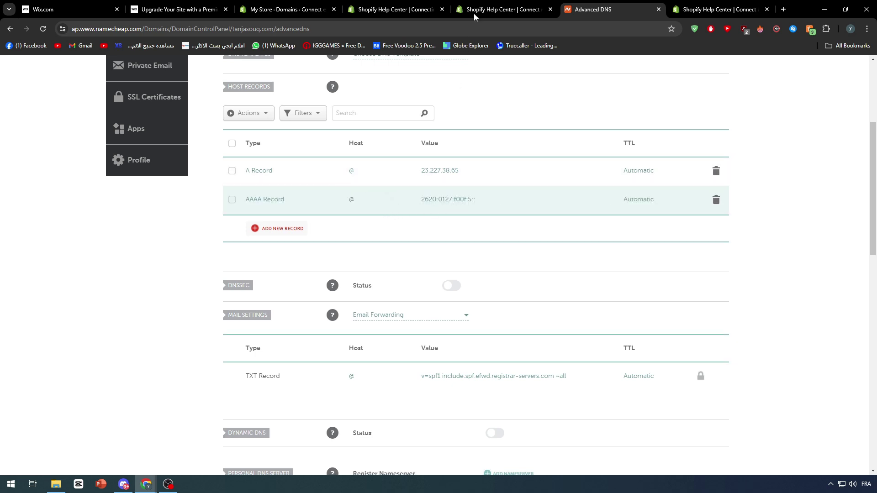
- Return to the 'My Store - Domains' tab showing Connect existing domain for tanjasouq.com
click(301, 8)
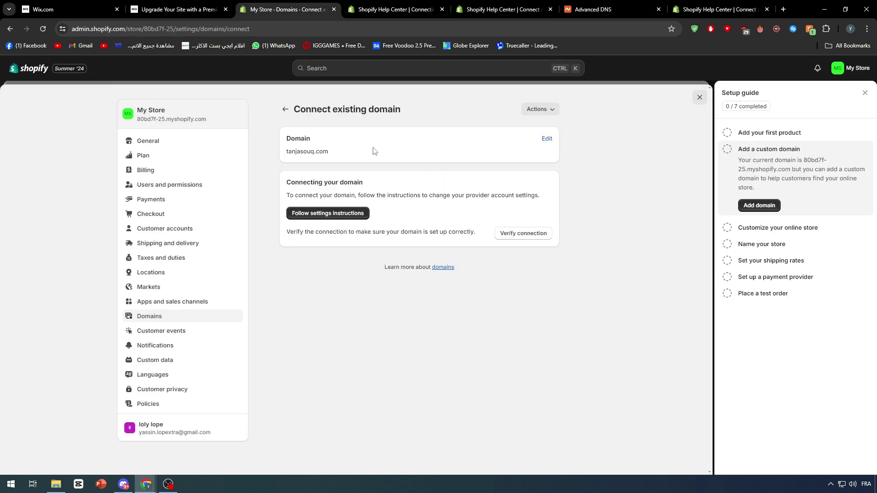